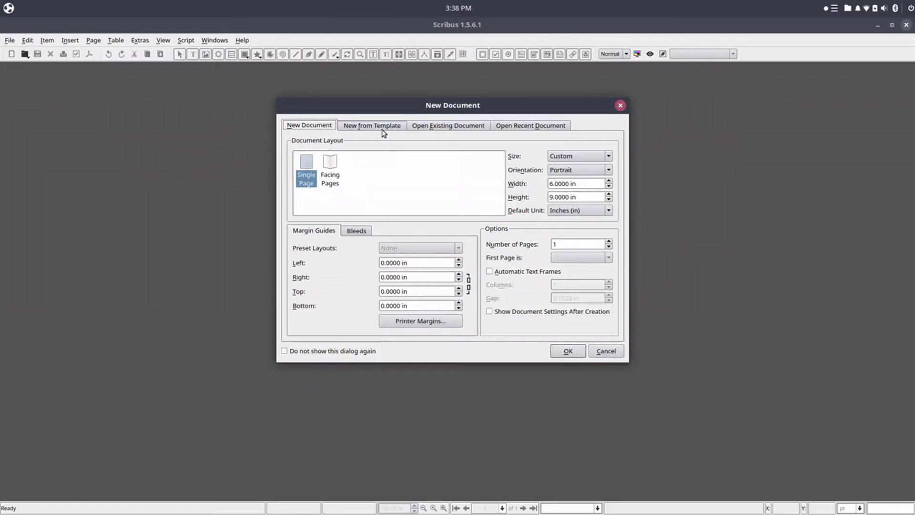
# Look through the template, existing-document and recent-document options, and return to the new document settings.
pyautogui.click(384, 130)
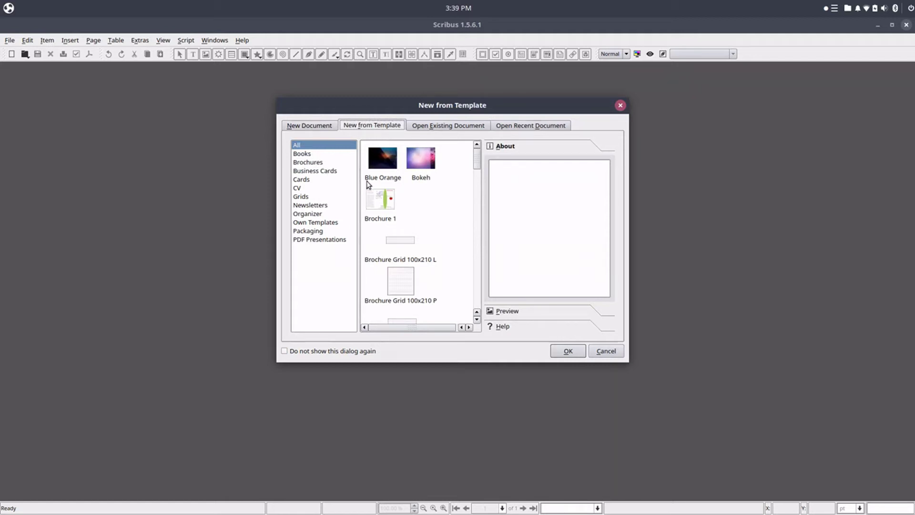
pyautogui.click(453, 130)
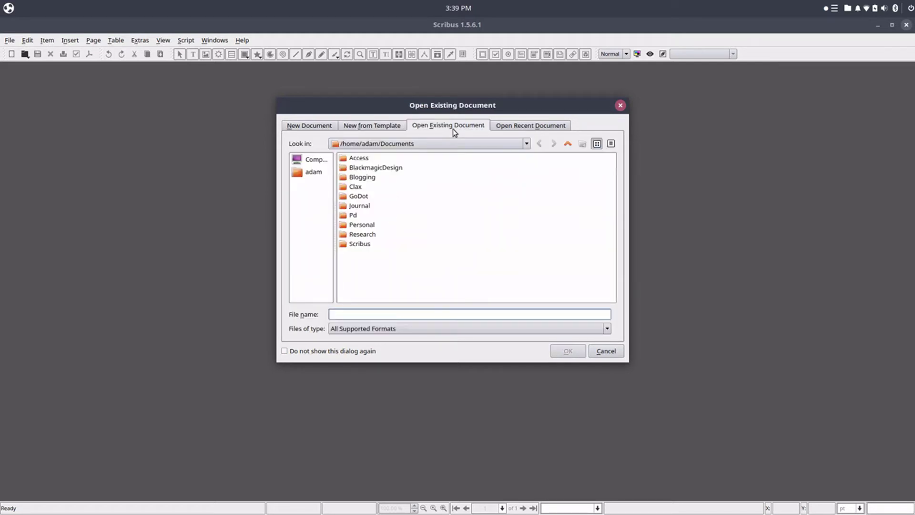
pyautogui.click(498, 127)
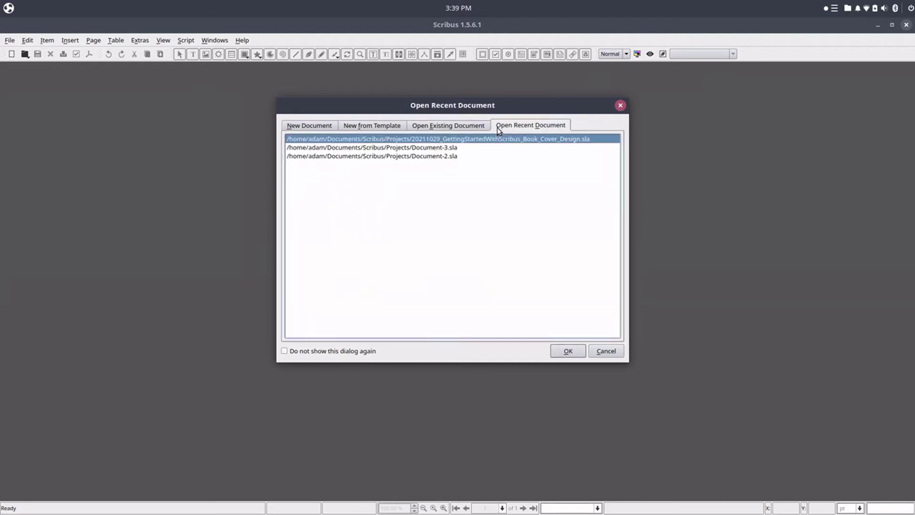
pyautogui.click(462, 129)
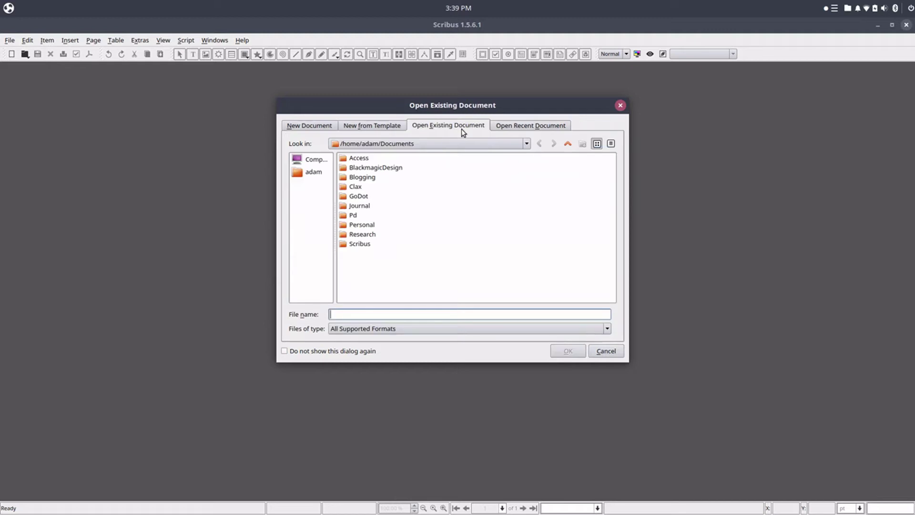
pyautogui.click(362, 129)
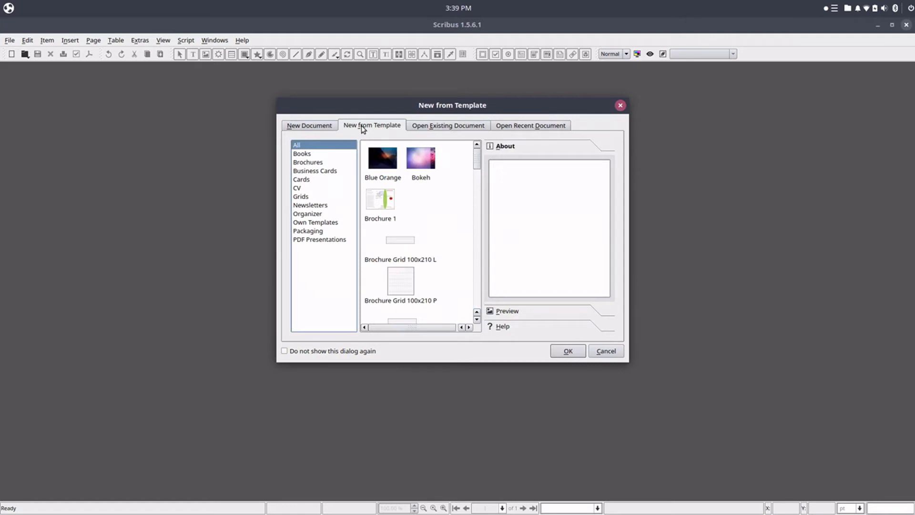
pyautogui.click(333, 131)
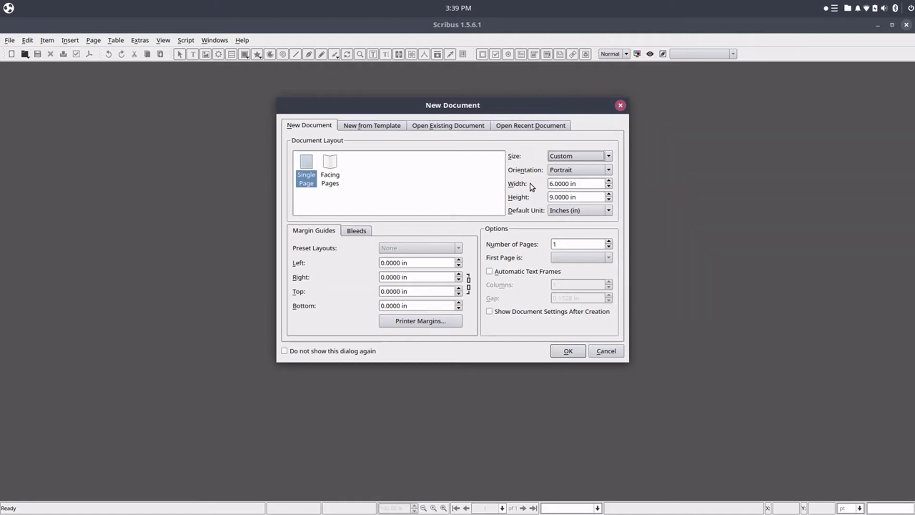
# Create a new document in inches with the Facing Pages layout and Left Page as its first page.
pyautogui.click(610, 214)
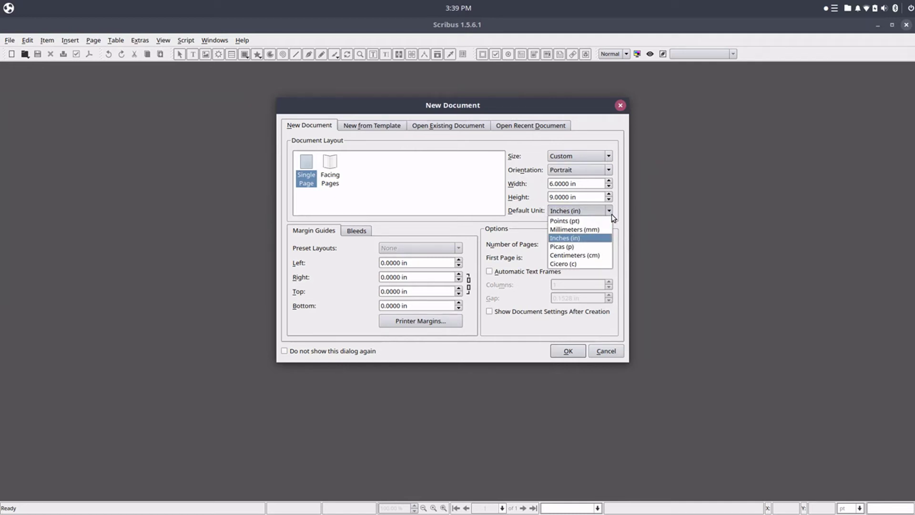
pyautogui.click(614, 217)
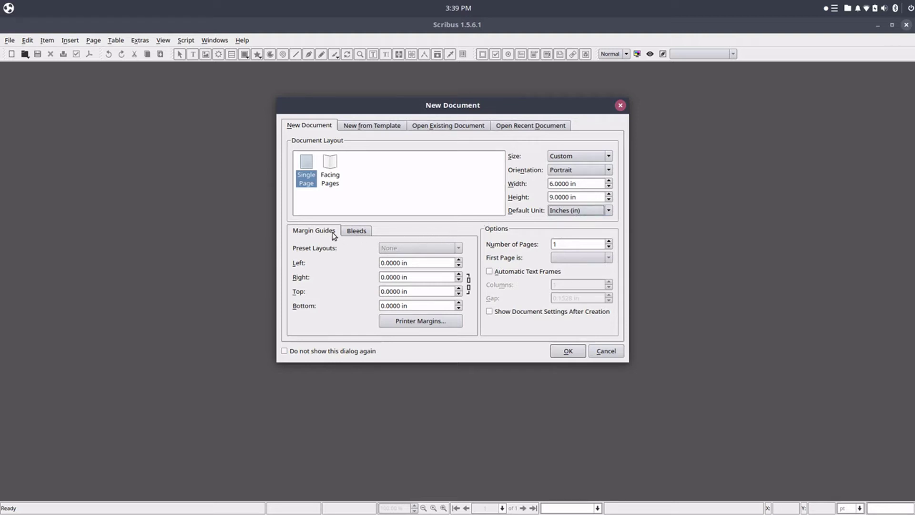
pyautogui.click(330, 169)
pyautogui.click(356, 230)
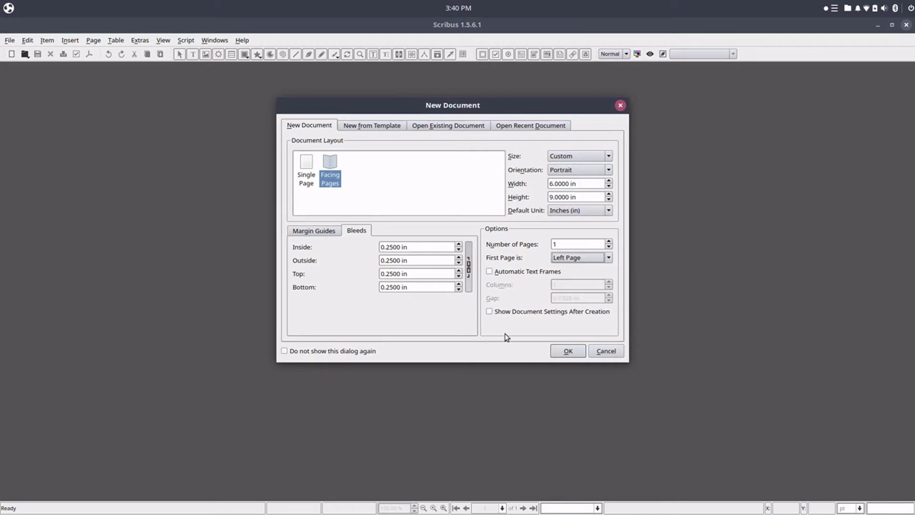
pyautogui.click(306, 172)
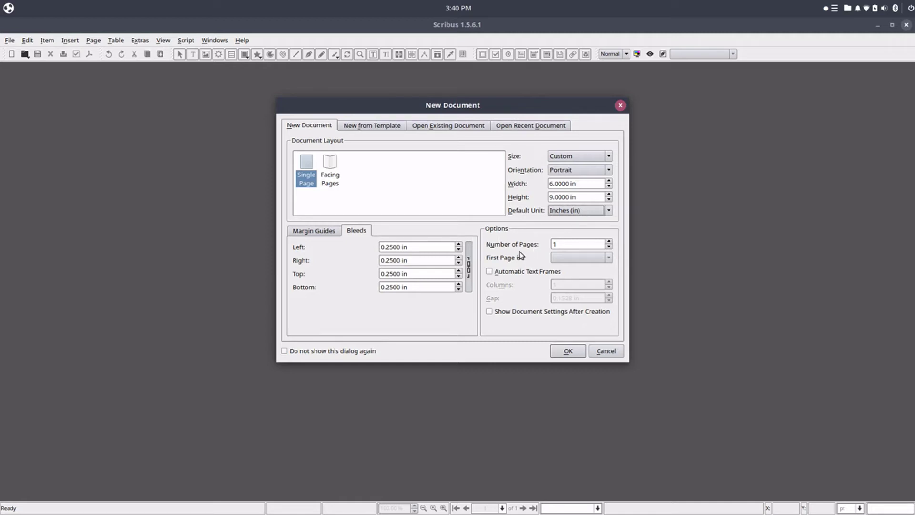
pyautogui.click(336, 172)
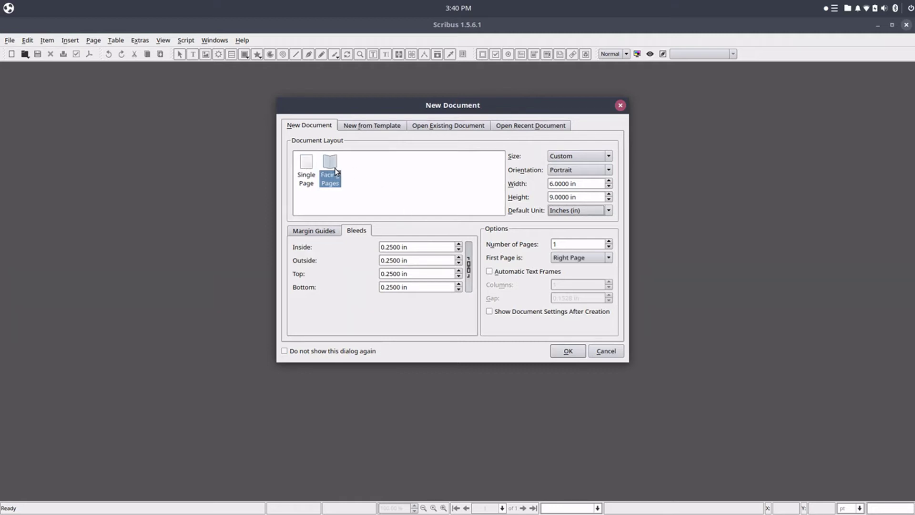
pyautogui.click(572, 259)
pyautogui.click(570, 267)
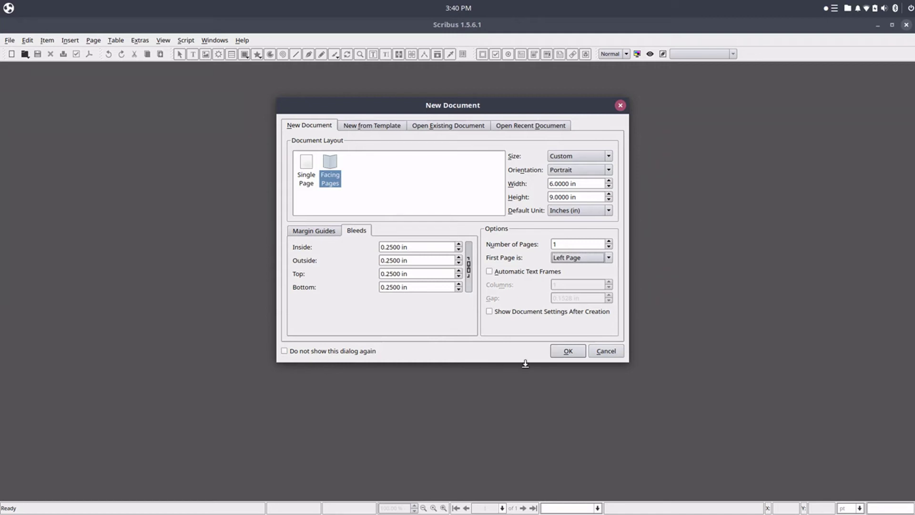
pyautogui.click(555, 355)
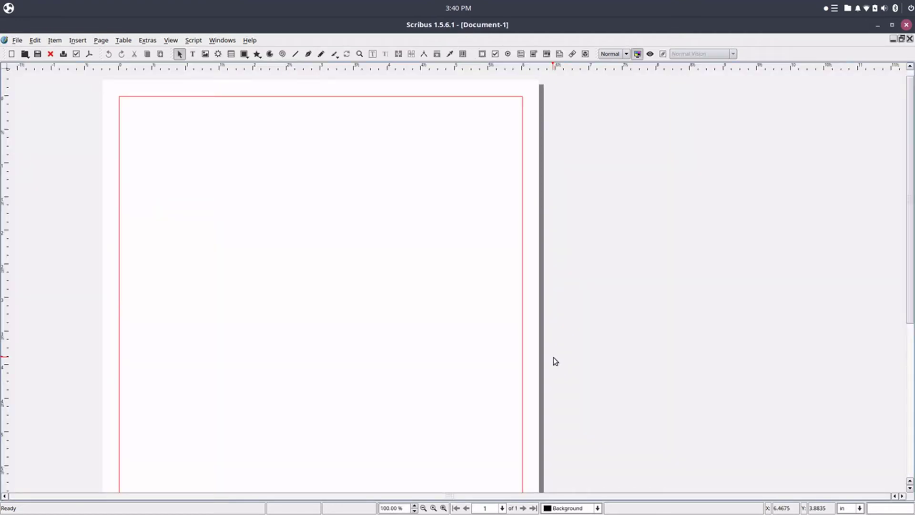
# Insert a text frame about 1.39 in square near the page's upper-left corner, containing "This is some text".
pyautogui.click(433, 508)
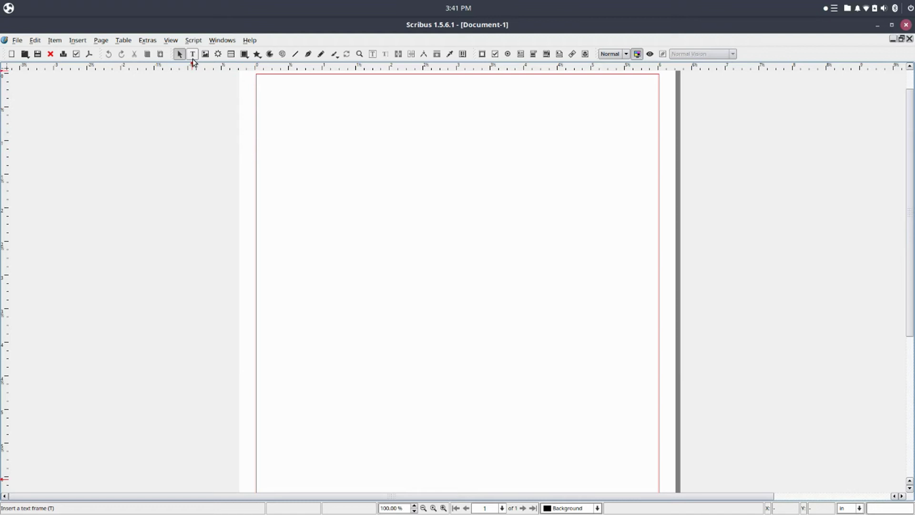
pyautogui.click(193, 54)
pyautogui.moveTo(327, 151); pyautogui.dragTo(281, 114)
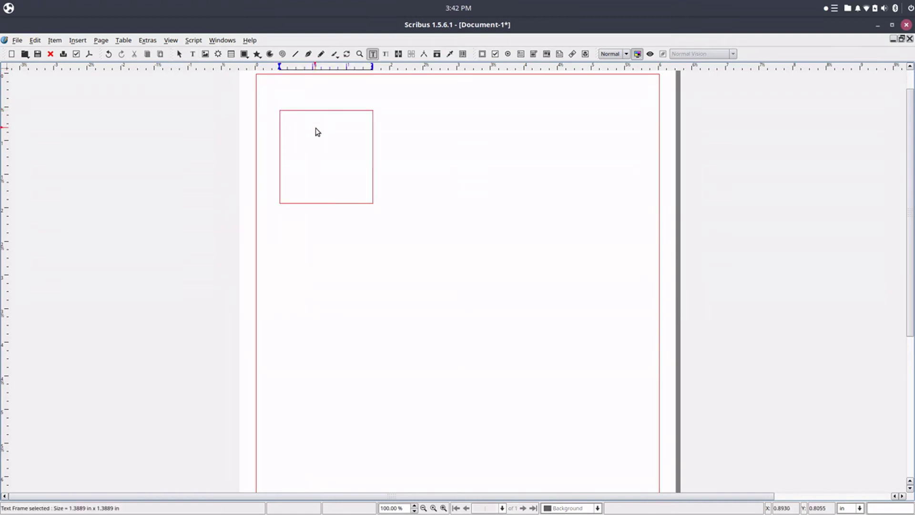
pyautogui.write('This is some text')
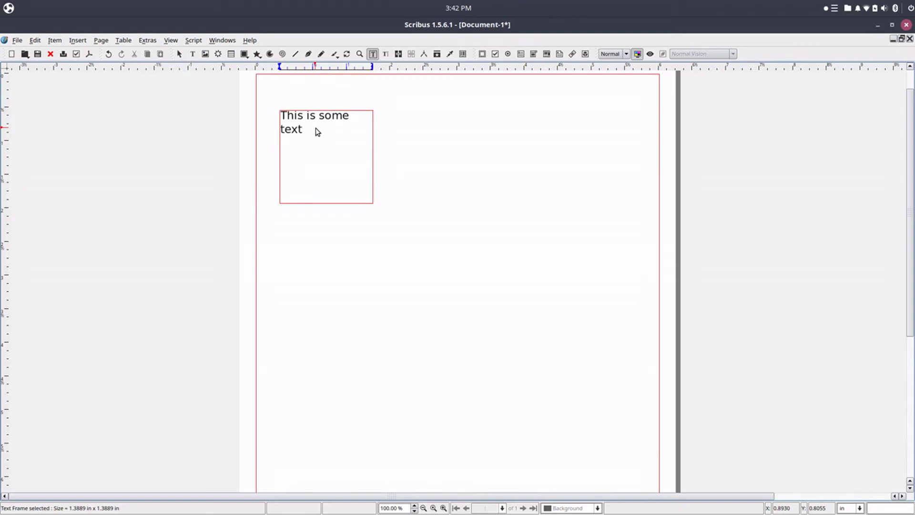
pyautogui.press('Escape')
# Resize the text frame to about 1.55 by 0.24 in so it fits the text on one line.
pyautogui.click(348, 166)
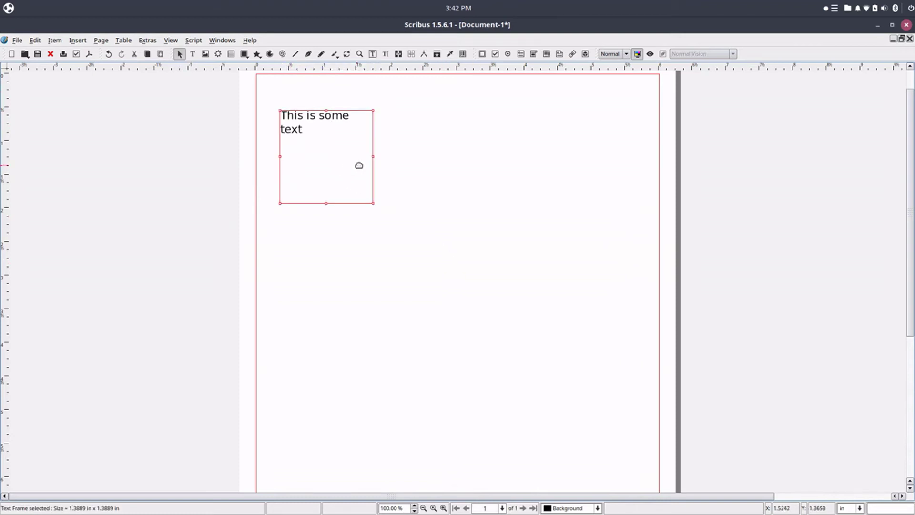
pyautogui.moveTo(327, 204); pyautogui.dragTo(384, 125)
pyautogui.moveTo(333, 139); pyautogui.dragTo(333, 126)
pyautogui.click(334, 161)
# Draw a rectangle about 2.08 by 1.89 in right of the text, and an image frame about 0.81 by 0.74 in beside it.
pyautogui.click(244, 54)
pyautogui.moveTo(402, 95)
pyautogui.mouseDown()
pyautogui.moveTo(391, 214)
pyautogui.moveTo(541, 221)
pyautogui.mouseUp()
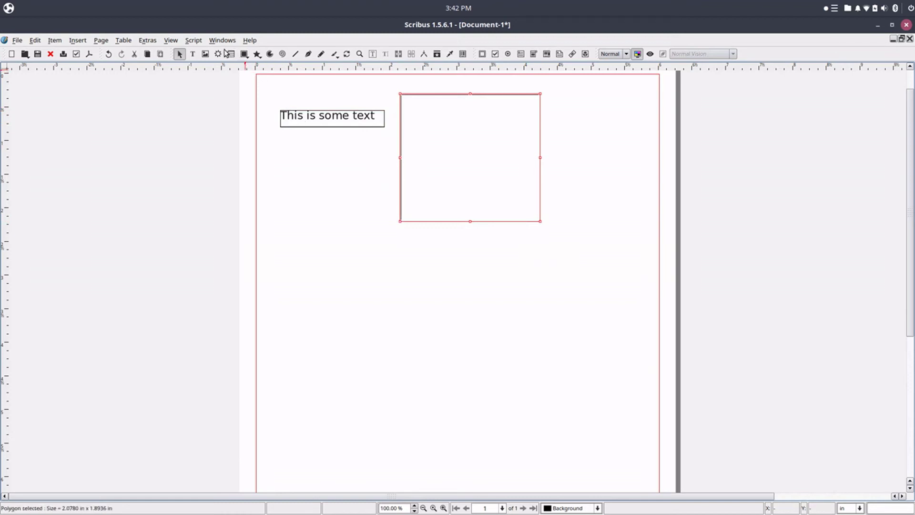
pyautogui.click(206, 54)
pyautogui.moveTo(552, 96); pyautogui.dragTo(607, 146)
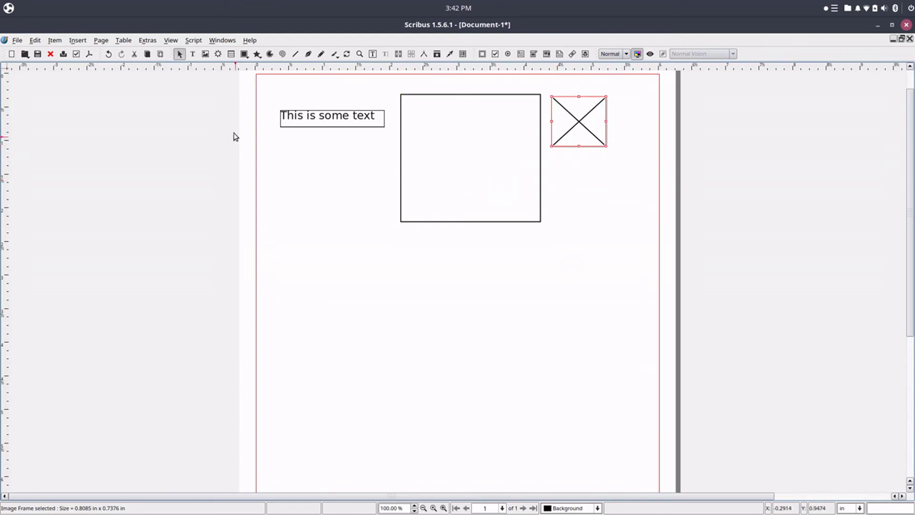
# Show the Properties, Content Properties and Align and Distribute palettes, moving the image properties clear of the drawn objects.
pyautogui.click(235, 41)
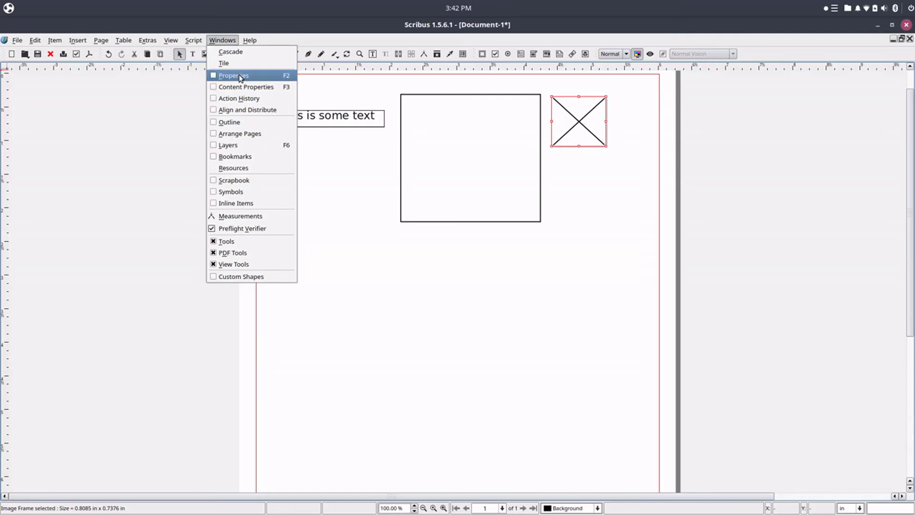
pyautogui.click(233, 76)
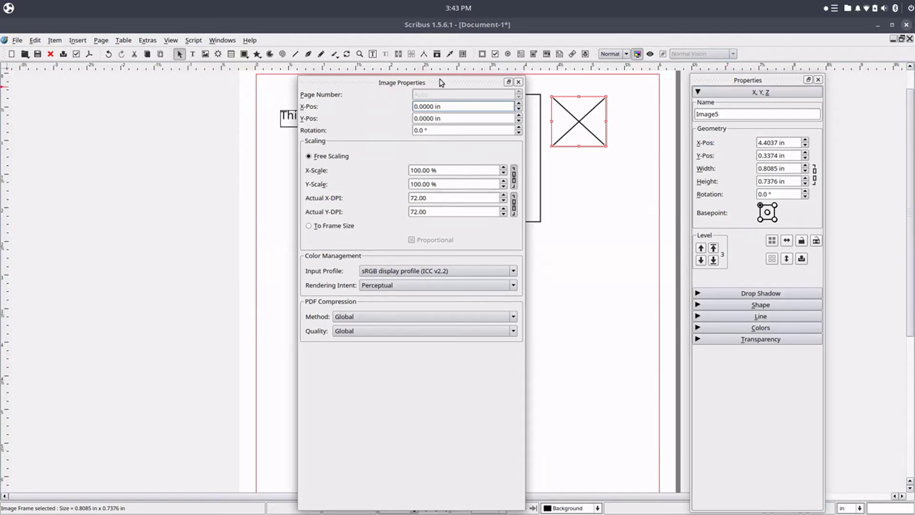
pyautogui.moveTo(441, 82); pyautogui.dragTo(167, 78)
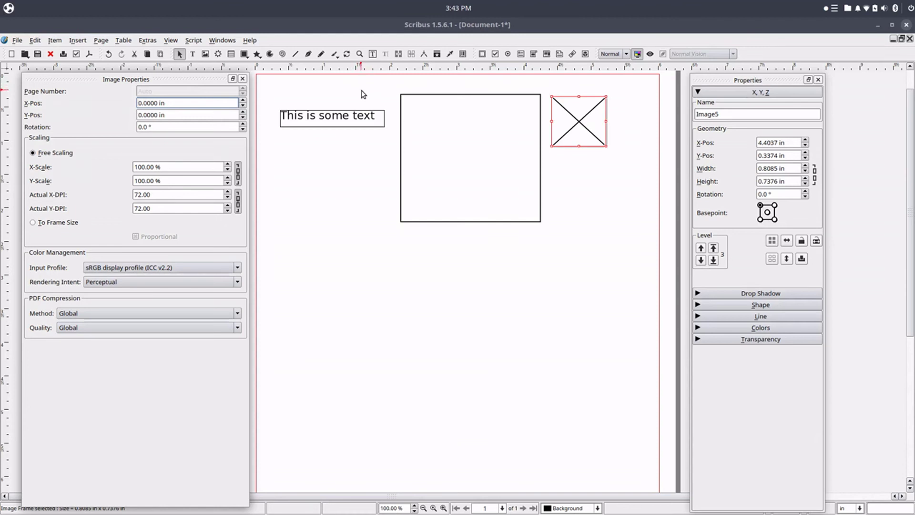
pyautogui.click(229, 43)
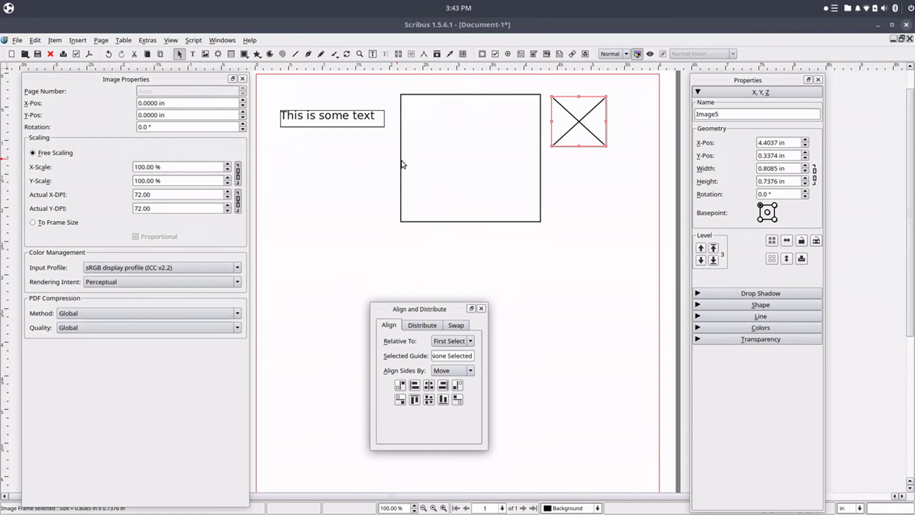
# Fill the large rectangle with solid Cyan.
pyautogui.click(357, 123)
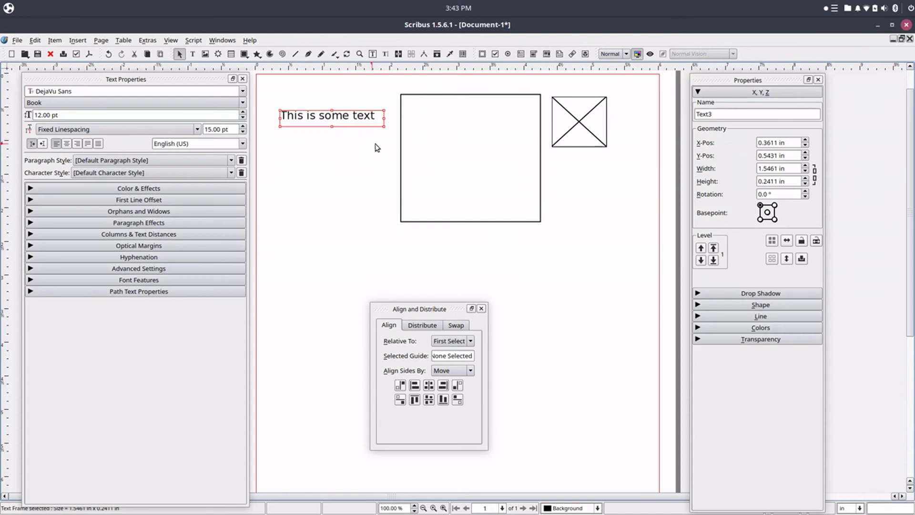
pyautogui.click(418, 127)
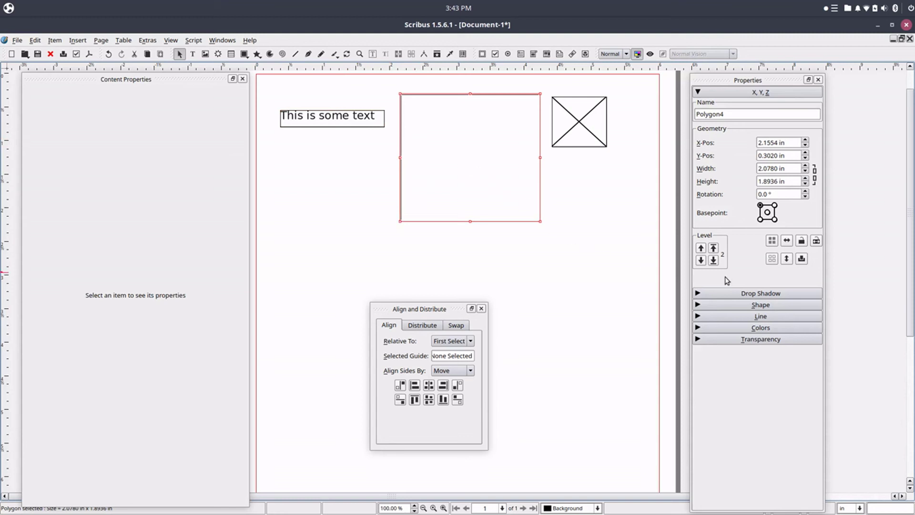
pyautogui.click(704, 328)
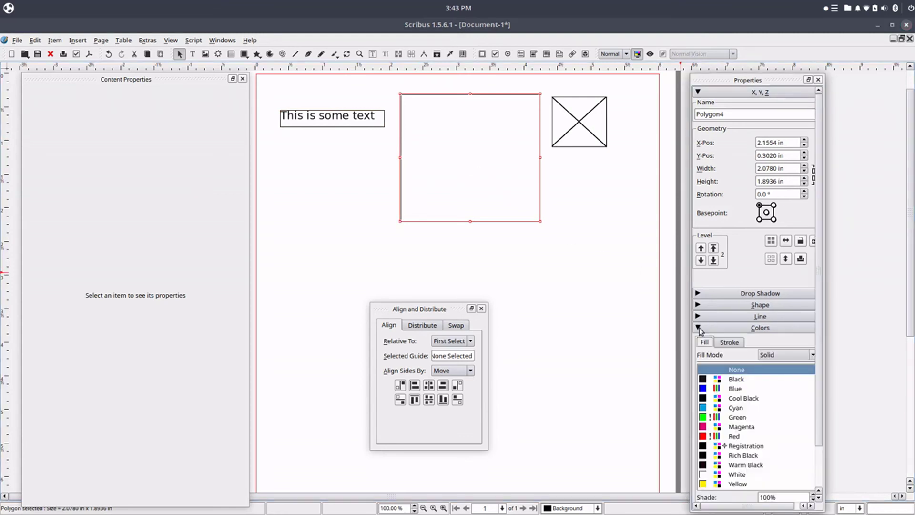
pyautogui.click(734, 408)
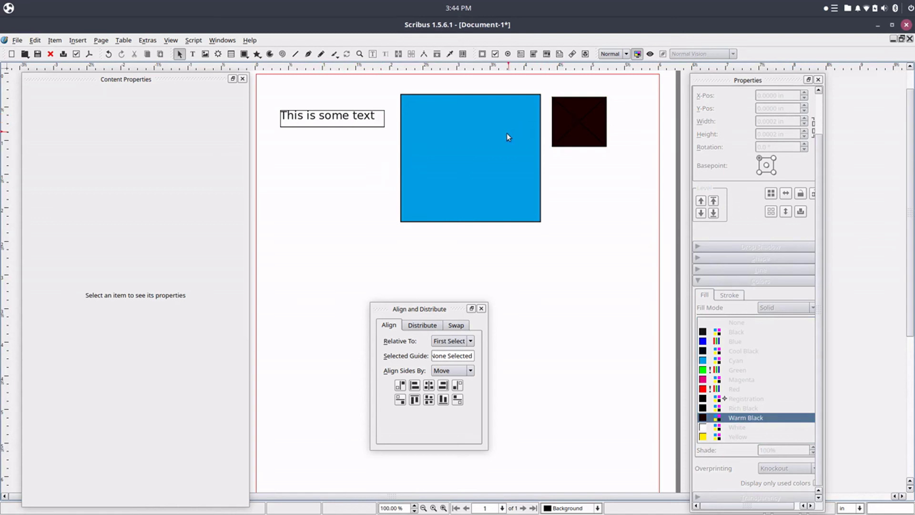
# Align the text frame to the blue rectangle's horizontal centre and bottom edge, relative to the last selected object.
pyautogui.click(347, 126)
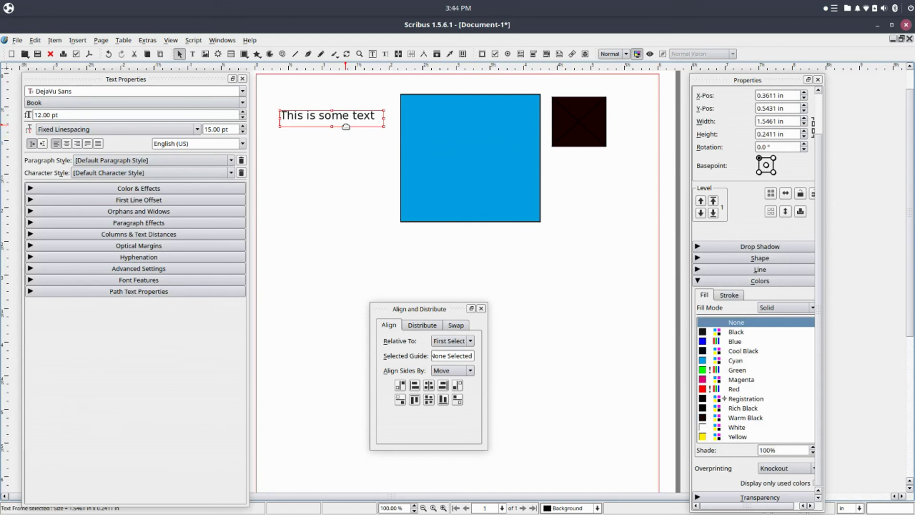
pyautogui.hotkey('ctrl', 'z')
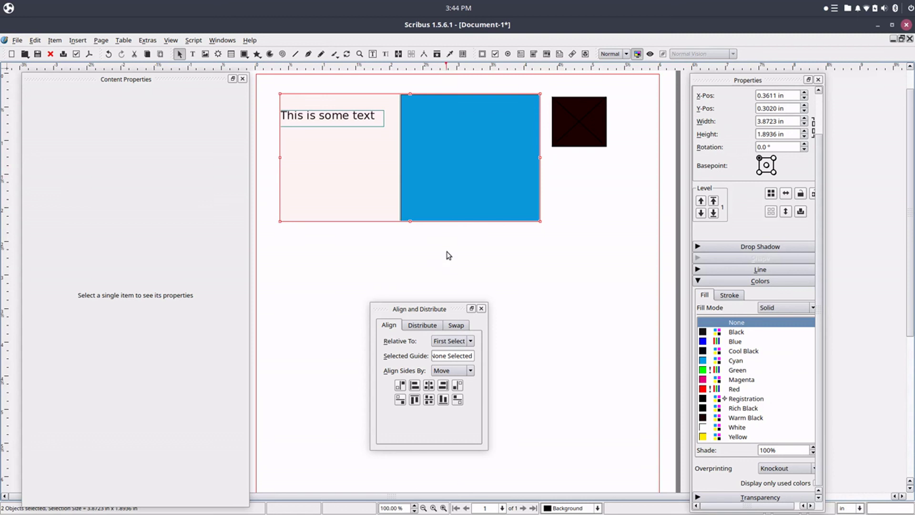
pyautogui.click(470, 343)
pyautogui.click(453, 358)
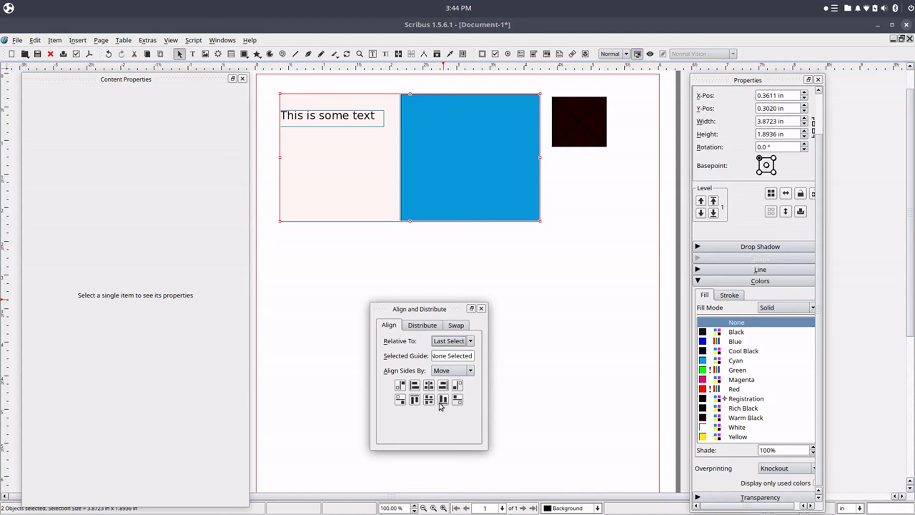
pyautogui.click(429, 385)
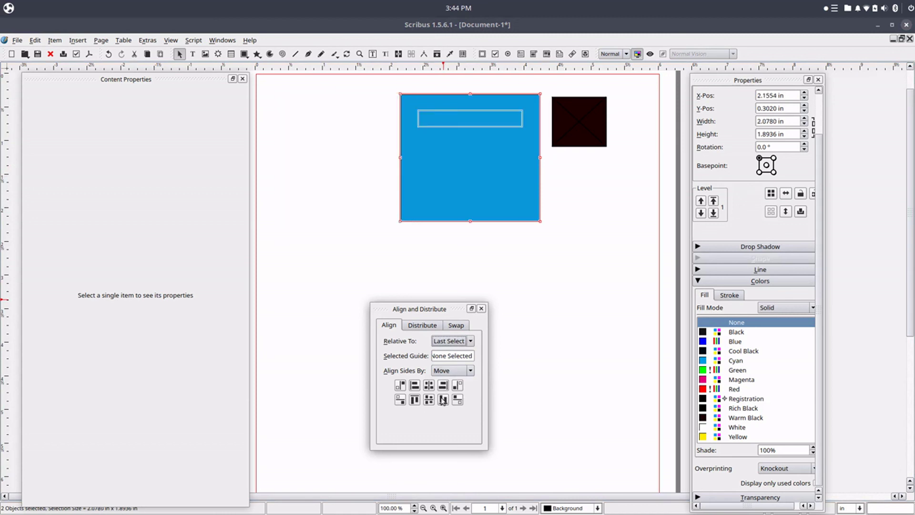
pyautogui.click(443, 400)
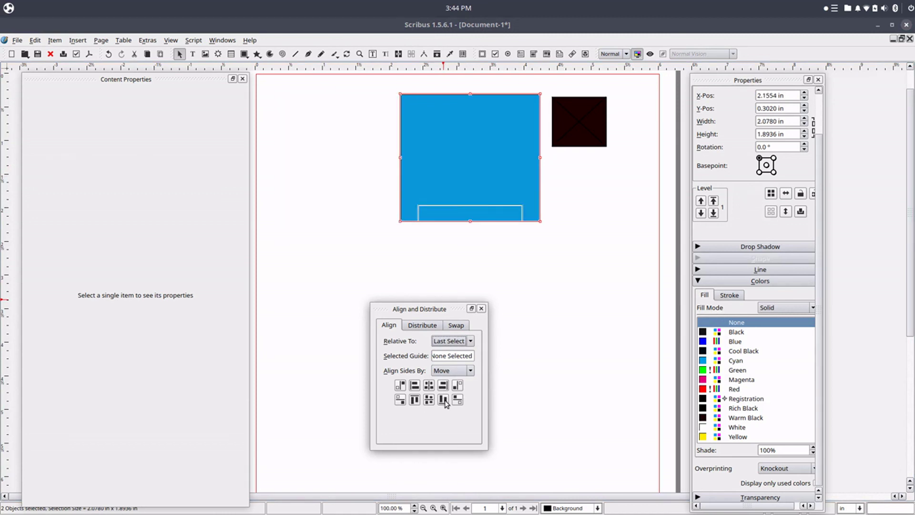
pyautogui.click(579, 183)
# Raise the dark image frame to the top level and clear the selection.
pyautogui.click(584, 138)
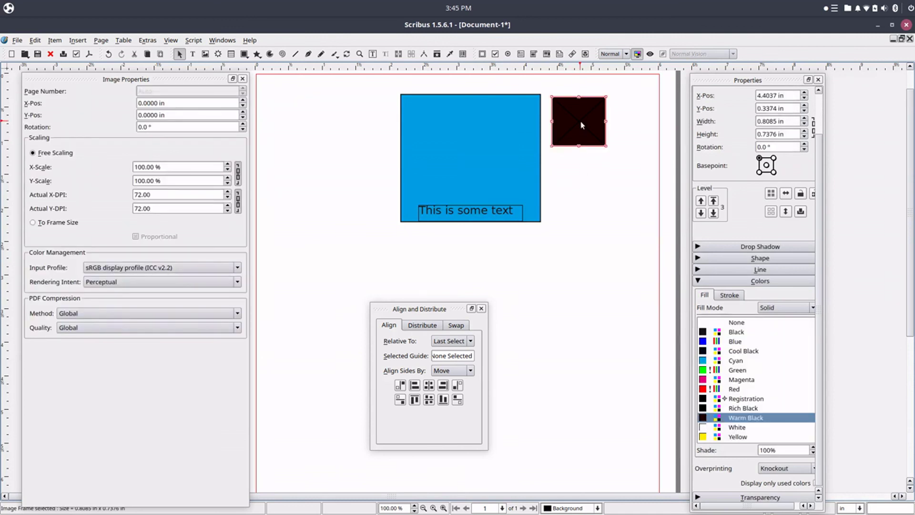
pyautogui.rightClick(581, 123)
pyautogui.moveTo(603, 190)
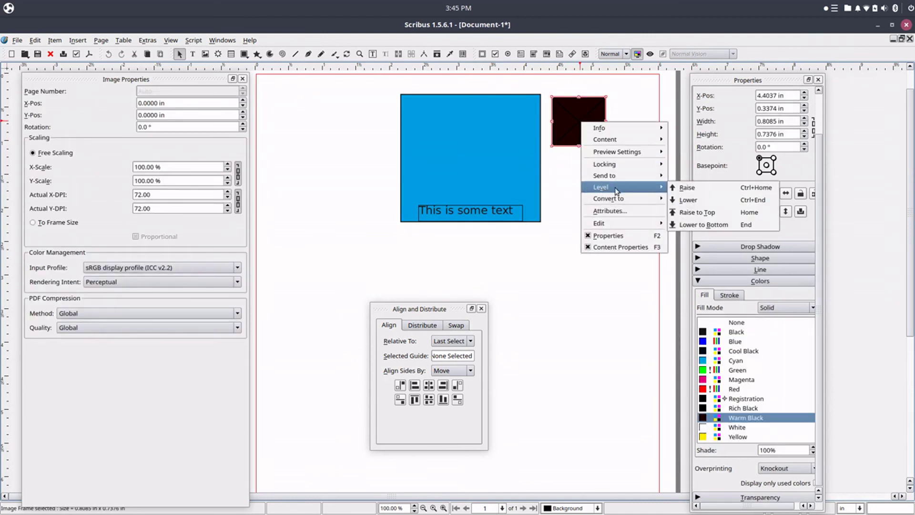
pyautogui.click(697, 218)
pyautogui.click(618, 225)
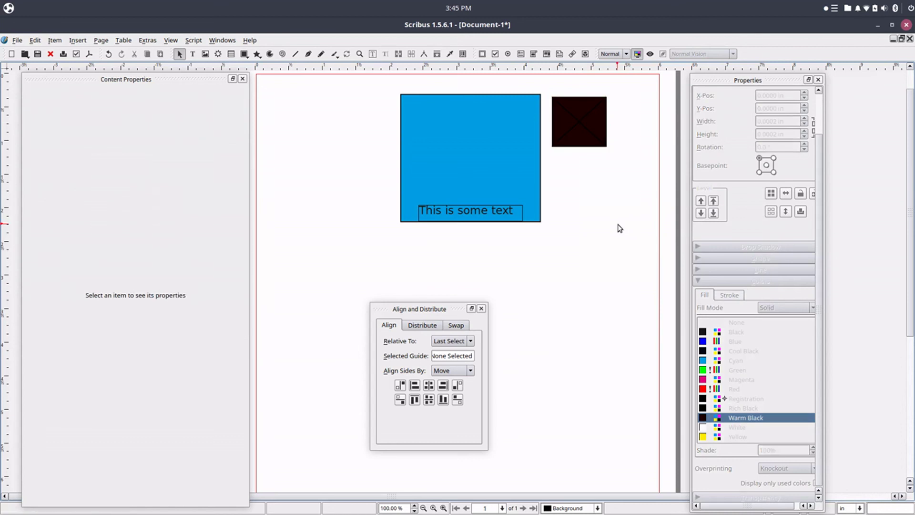
pyautogui.click(583, 140)
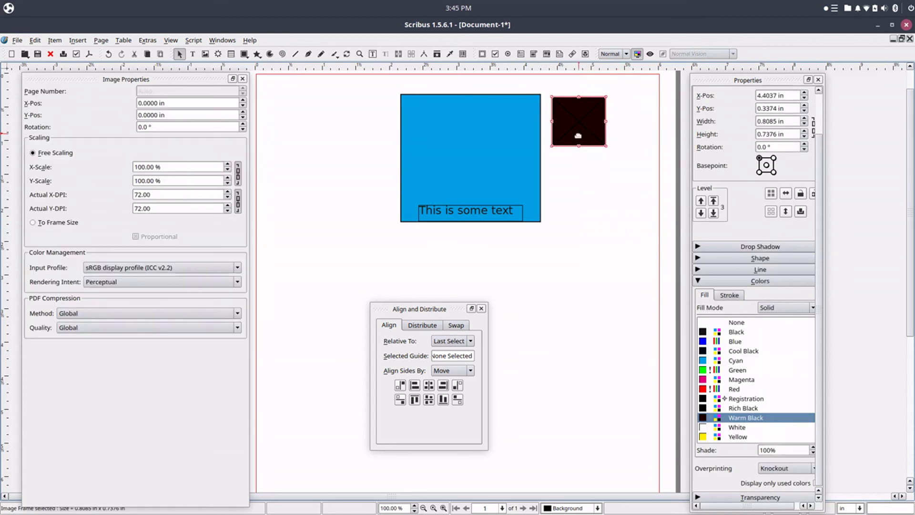
pyautogui.click(488, 171)
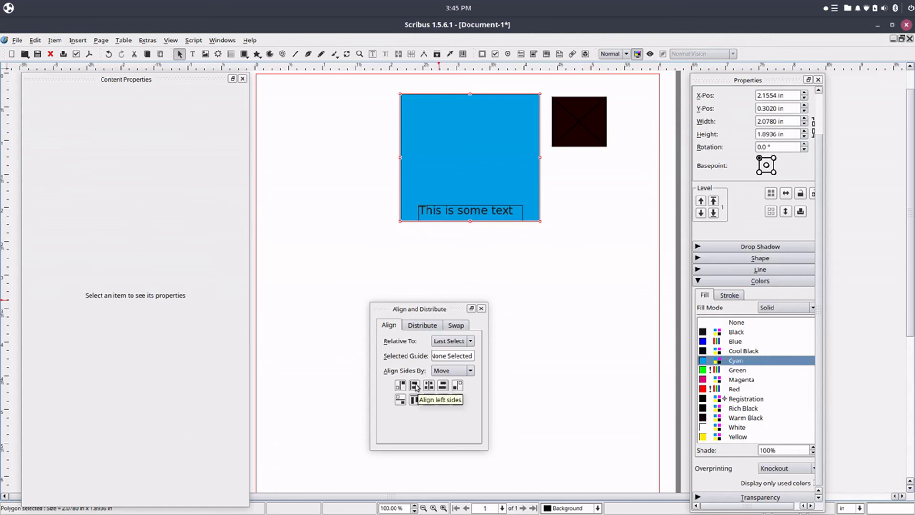
pyautogui.click(426, 400)
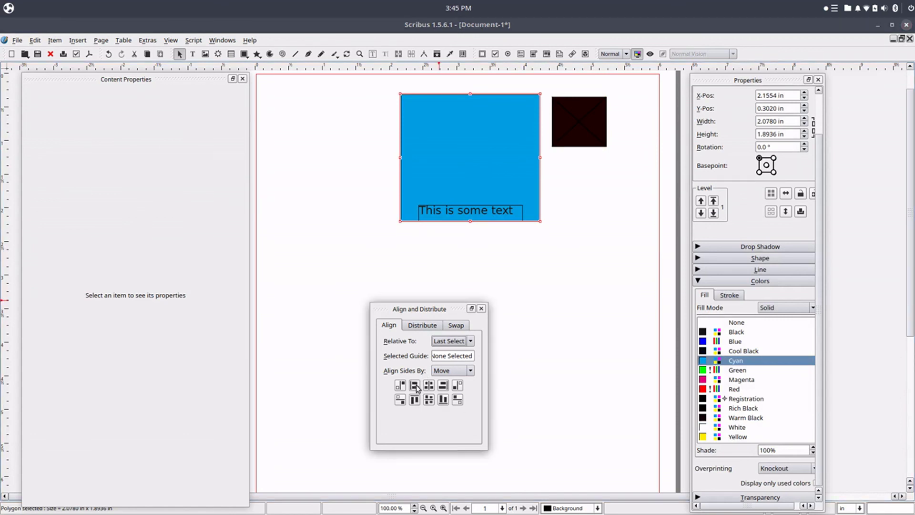
# Align the dark image frame to the blue rectangle's top and left edges, relative to the last selected object.
pyautogui.click(570, 127)
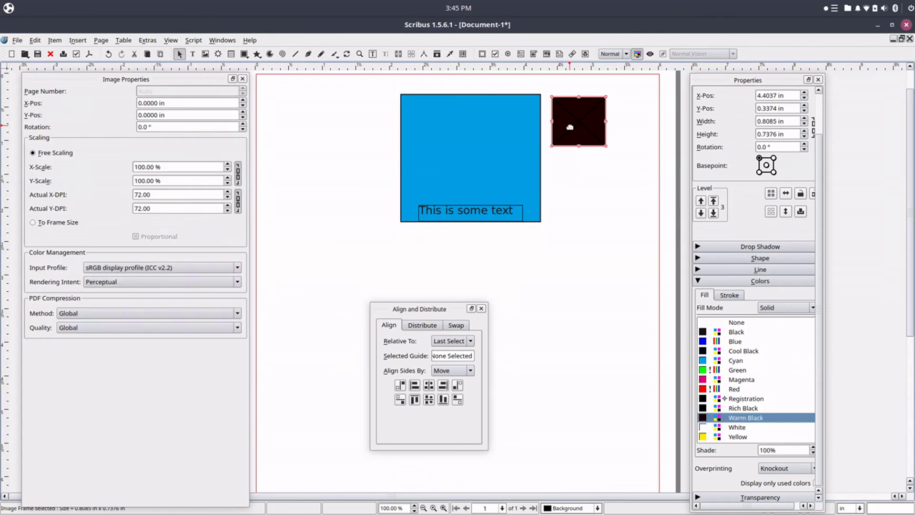
pyautogui.keyDown('shift'); pyautogui.click(509, 134); pyautogui.keyUp('shift')
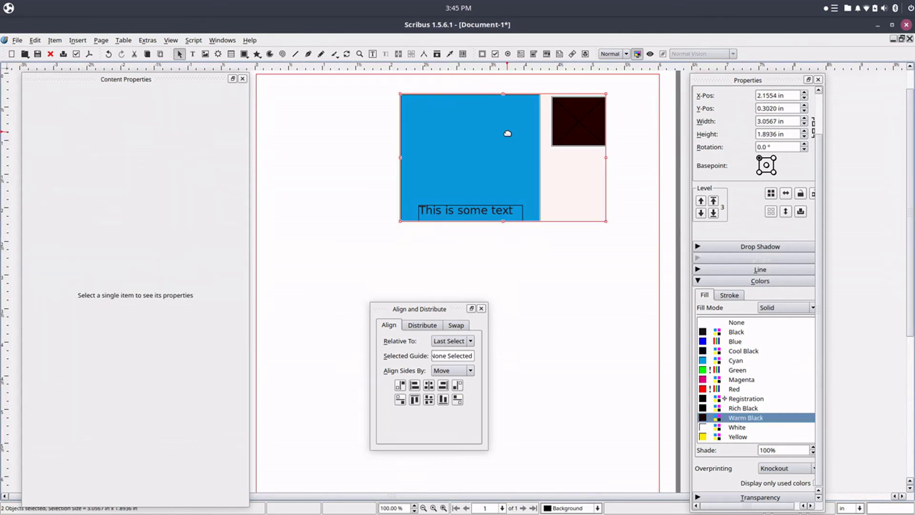
pyautogui.click(415, 400)
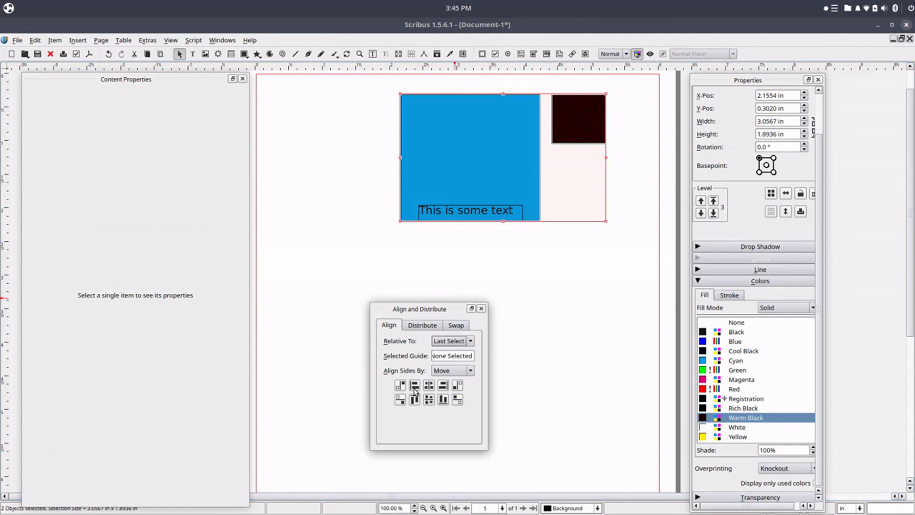
pyautogui.click(415, 385)
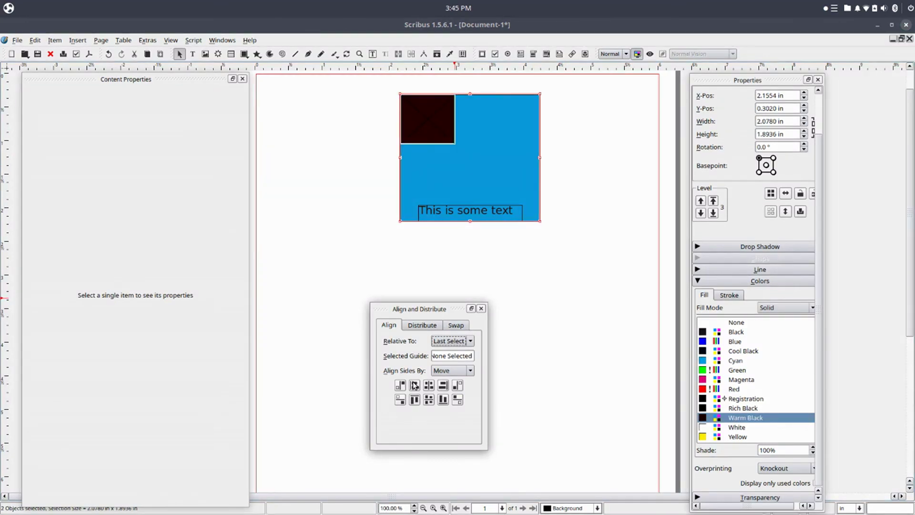